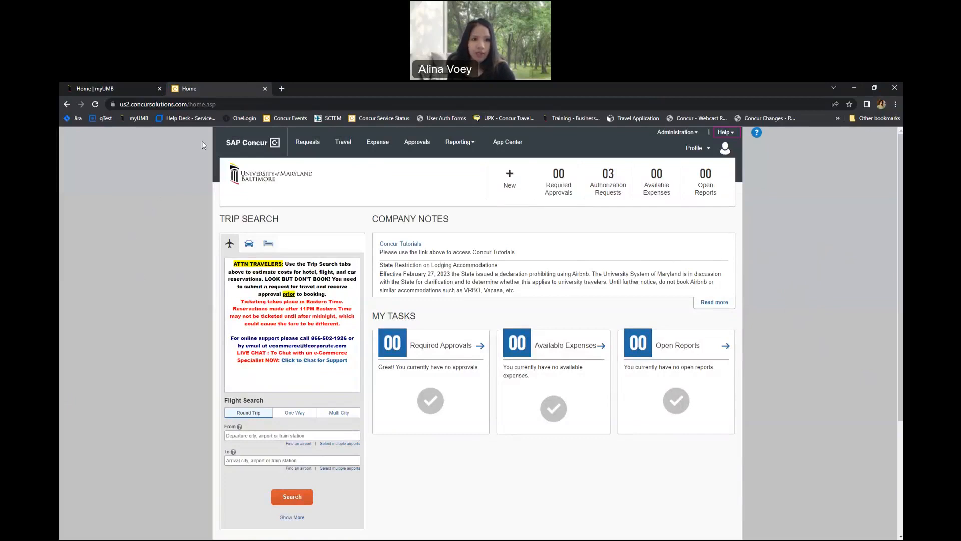
Filter the request library to approved requests and open the request TA2023AVBostonDemo.
{"action": "left_click", "coordinate": [310, 145]}
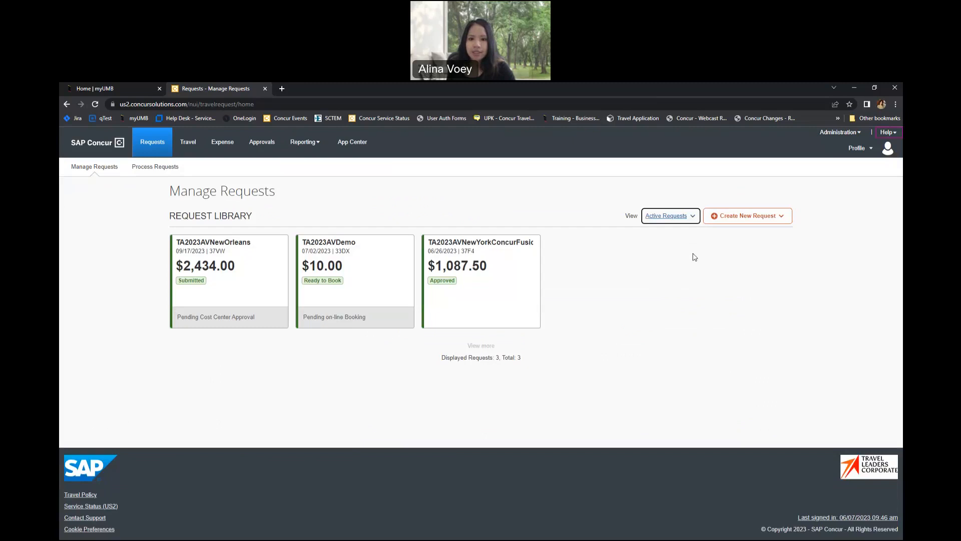
{"action": "left_click", "coordinate": [693, 218]}
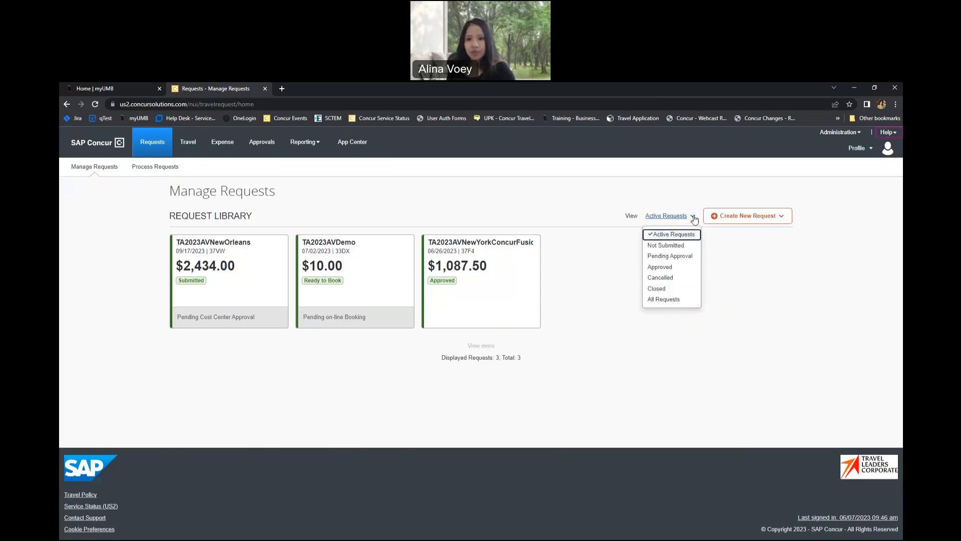
{"action": "left_click", "coordinate": [671, 266]}
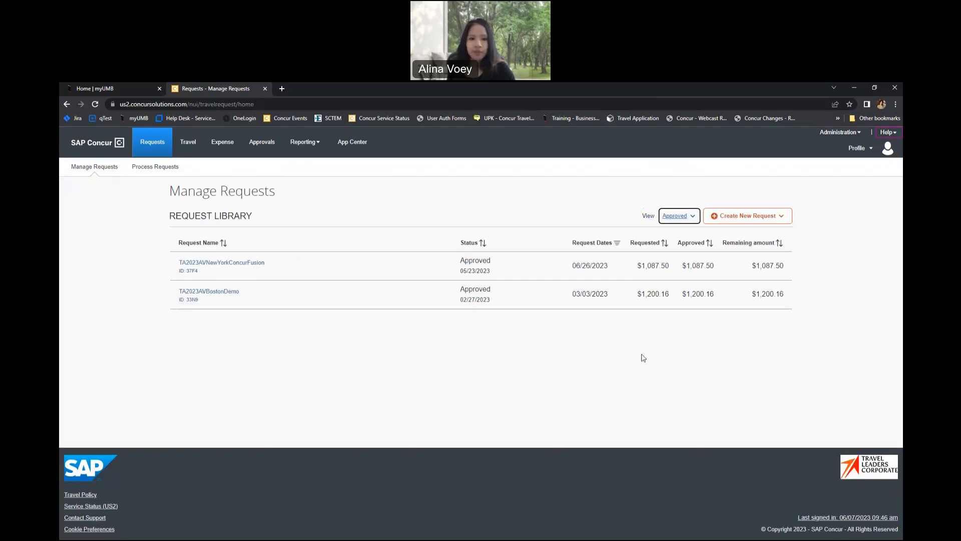
{"action": "left_click", "coordinate": [208, 293]}
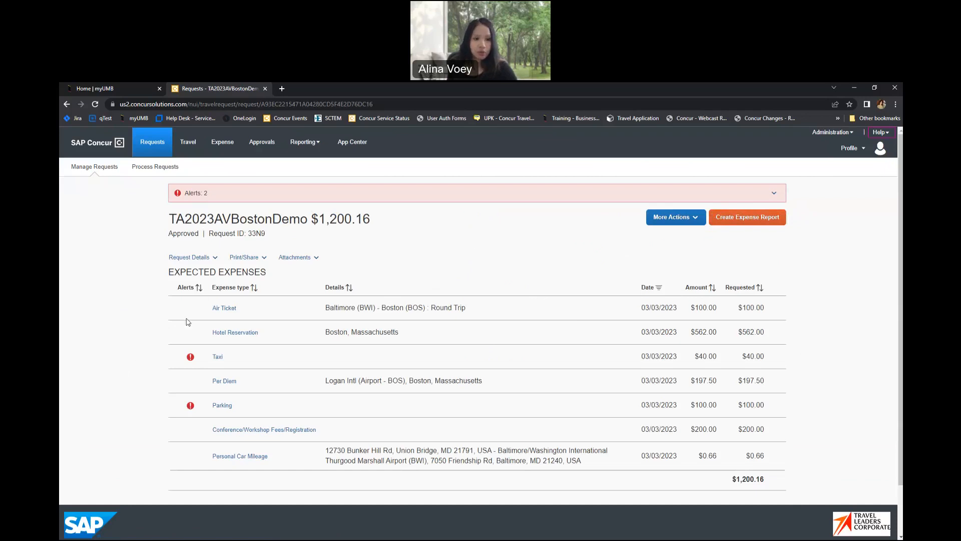
Create an expense report from the approved Boston request and review the request linked to the report.
{"action": "left_click", "coordinate": [748, 219]}
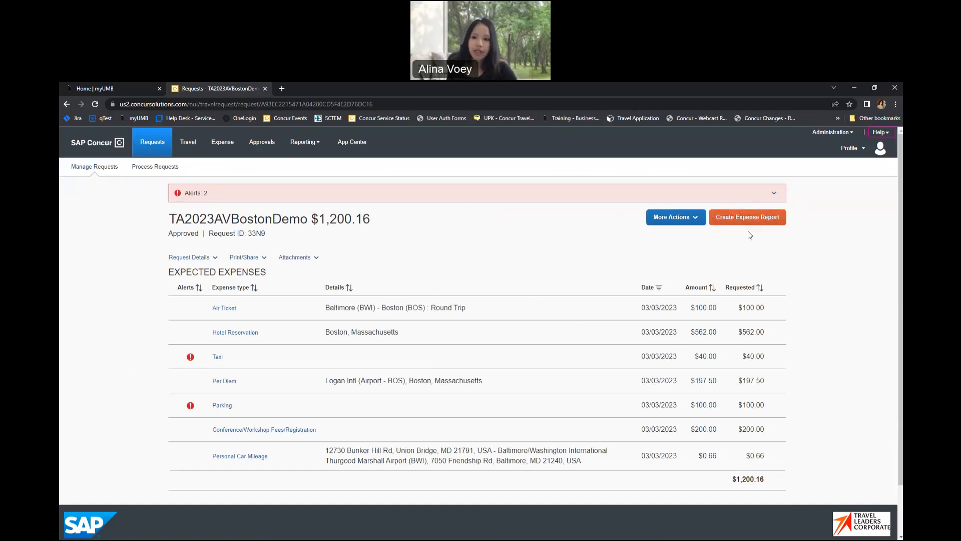
{"action": "left_click", "coordinate": [747, 218]}
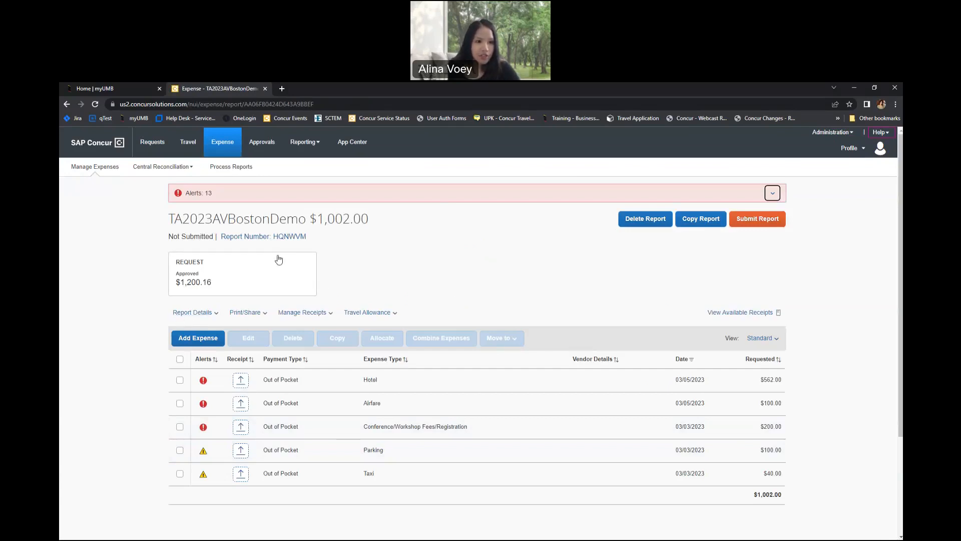
{"action": "left_click", "coordinate": [219, 266]}
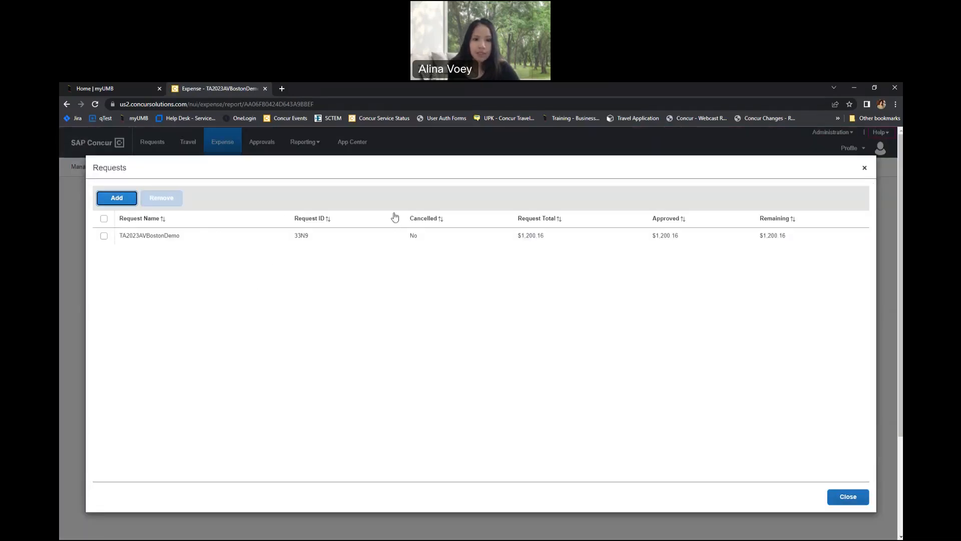
{"action": "left_click", "coordinate": [849, 495]}
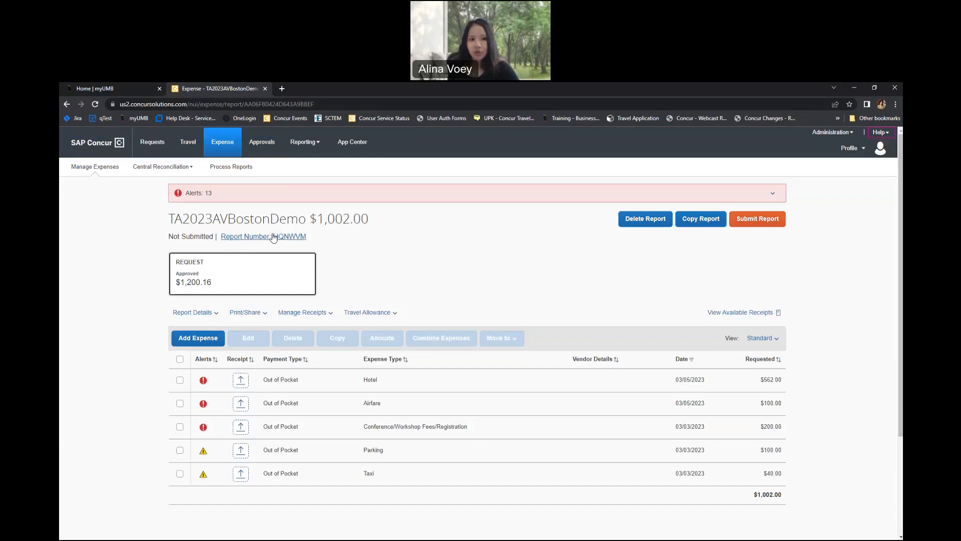
Change the trip name in the expense report's header to TE2023AVBostonDemo.
{"action": "left_click", "coordinate": [209, 315]}
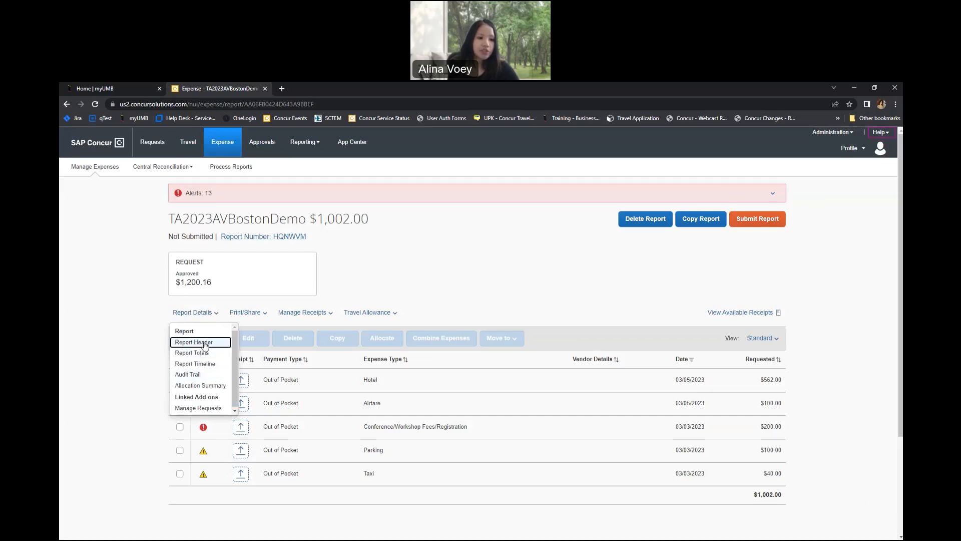
{"action": "left_click", "coordinate": [205, 344]}
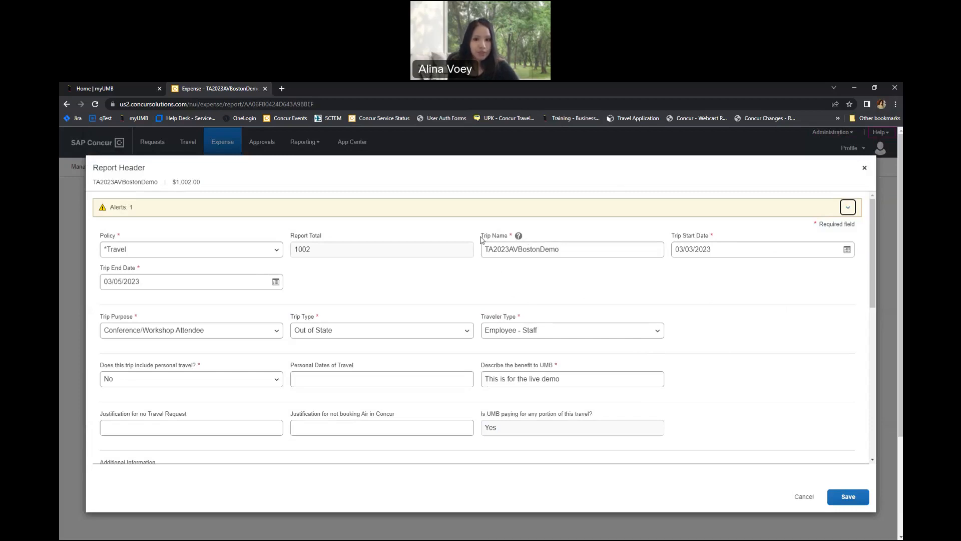
{"action": "left_click", "coordinate": [494, 249]}
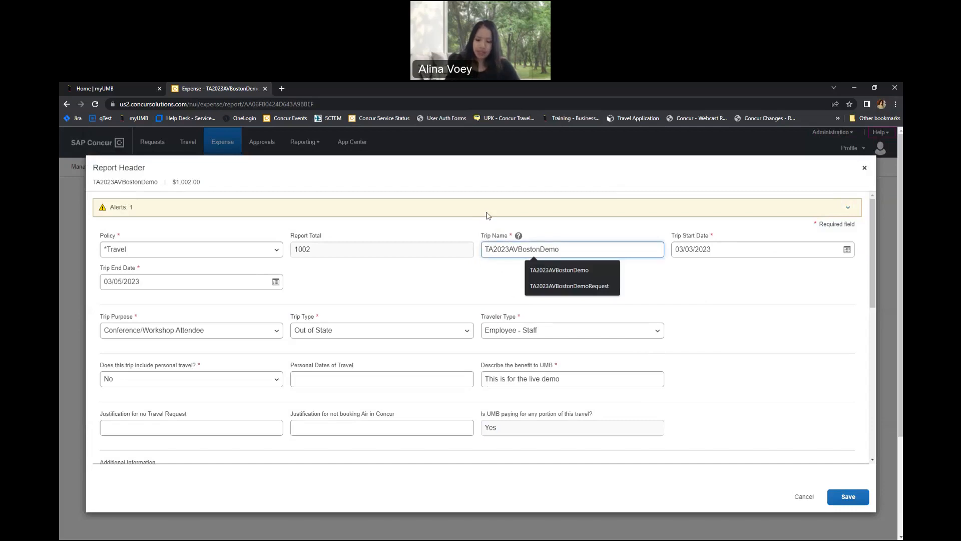
{"action": "key", "text": "BackSpace"}
{"action": "type", "text": "E"}
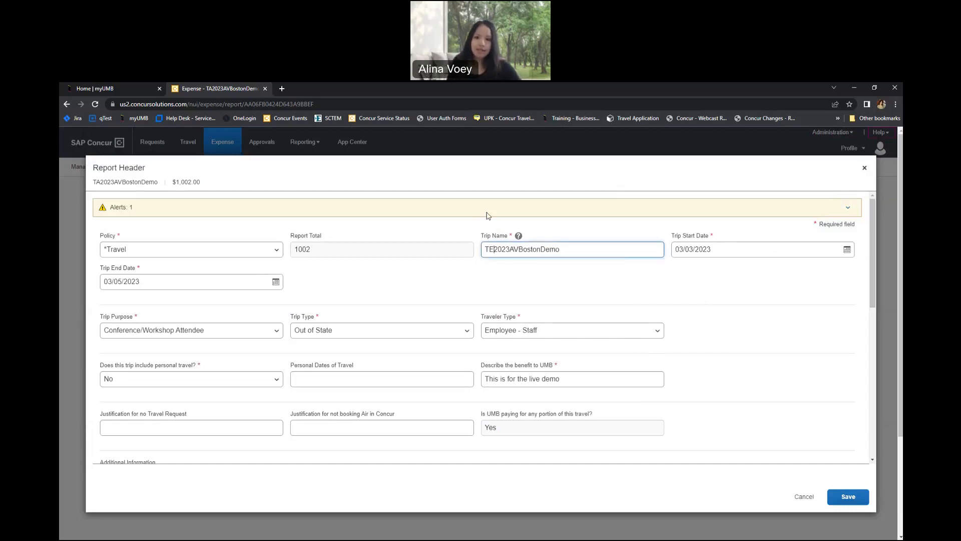
Set the report header's Purpose to (00000000) Unspecified, Source to (105) General Appropriation and Function to (630) Institutional Admin.
{"action": "left_click_drag", "start_coordinate": [870, 241], "coordinate": [879, 328]}
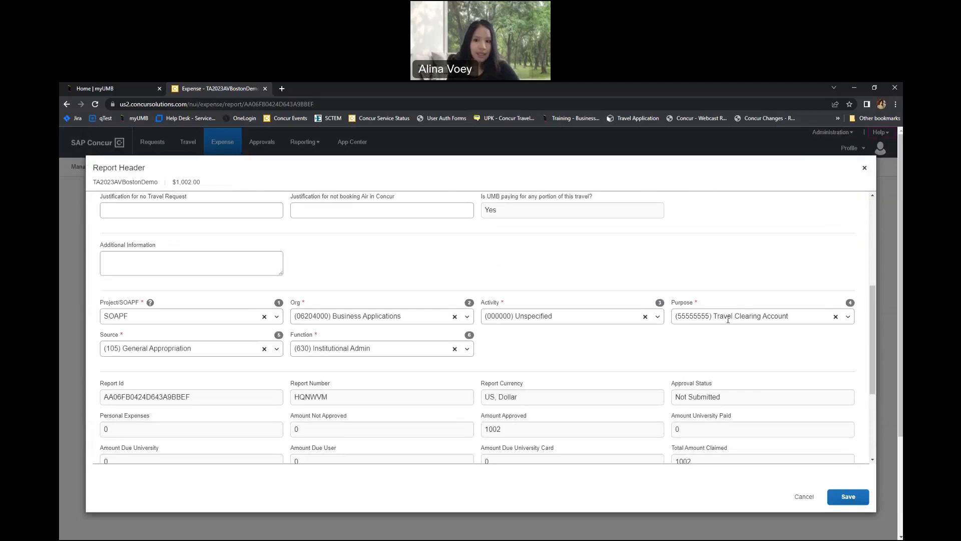
{"action": "left_click", "coordinate": [749, 316]}
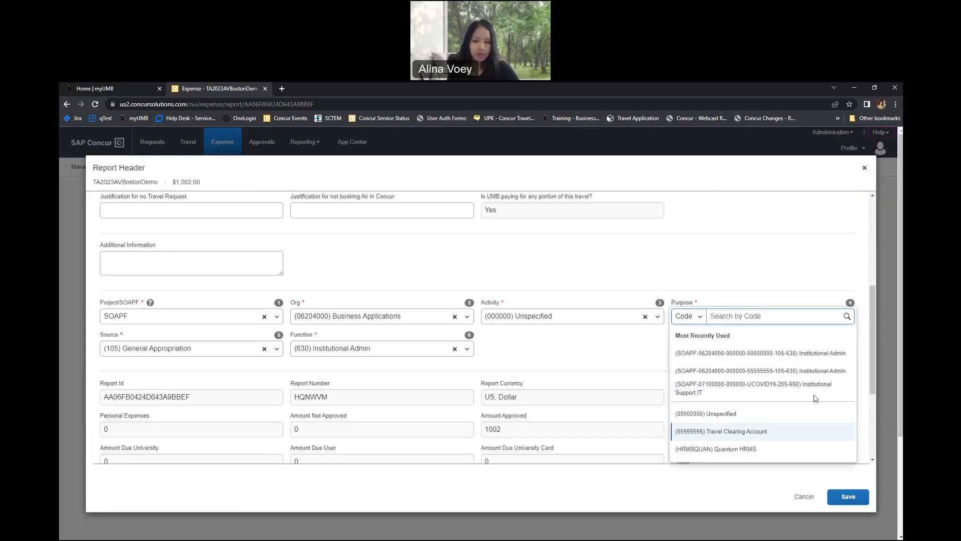
{"action": "left_click", "coordinate": [738, 416]}
{"action": "left_click", "coordinate": [232, 348]}
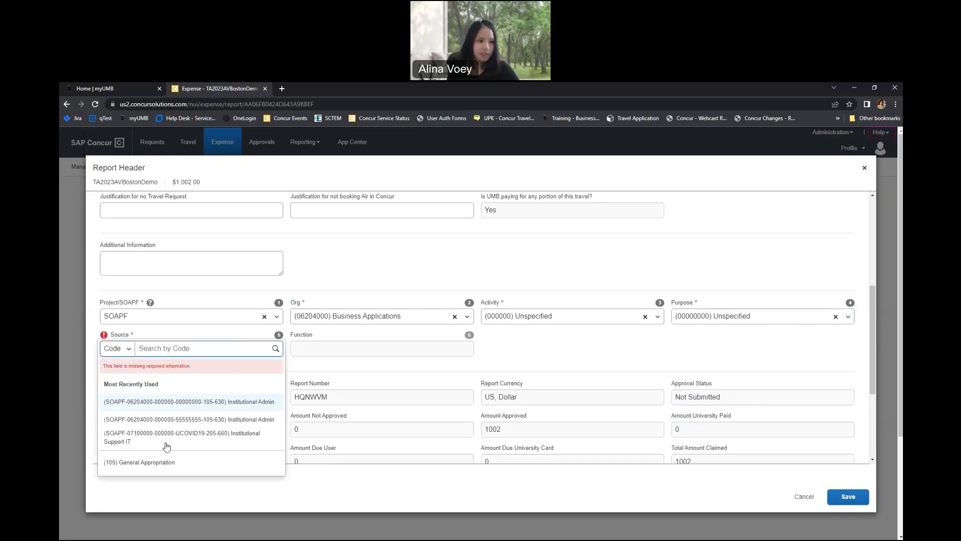
{"action": "left_click", "coordinate": [151, 461]}
{"action": "left_click", "coordinate": [362, 349]}
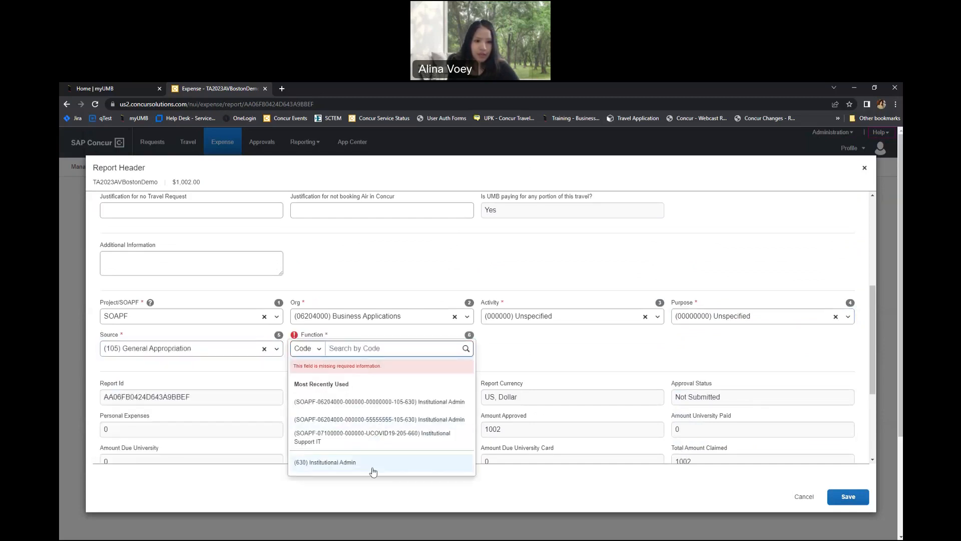
{"action": "left_click", "coordinate": [389, 455]}
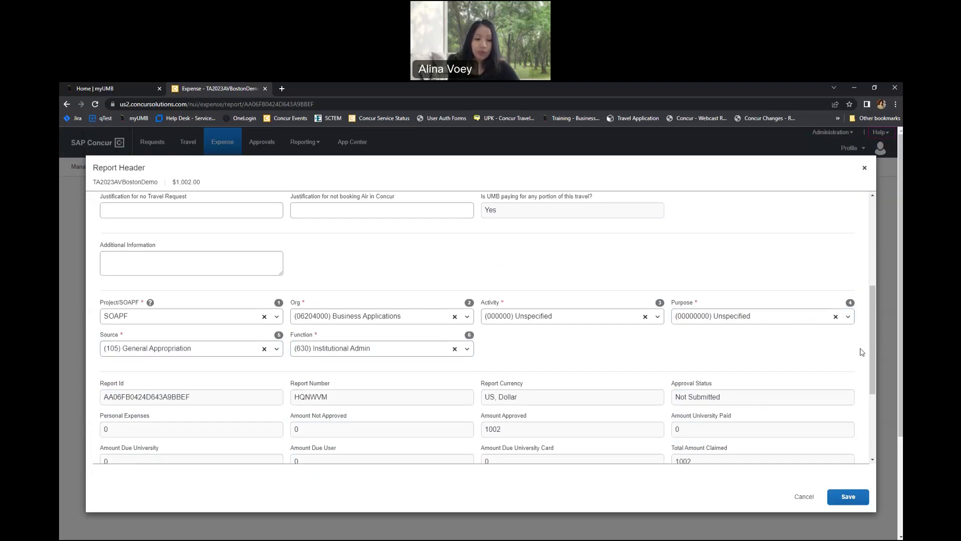
Save the report header and apply the changed funding fields to the report's expenses, itemizations and allocations.
{"action": "scroll", "coordinate": [714, 361], "scroll_direction": "down", "scroll_amount": 2}
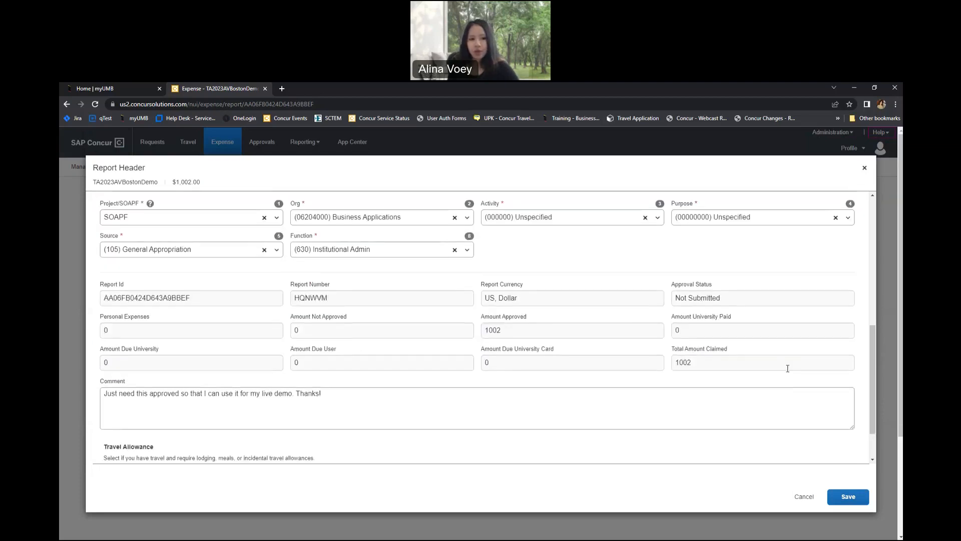
{"action": "scroll", "coordinate": [787, 368], "scroll_direction": "down", "scroll_amount": 1}
{"action": "left_click", "coordinate": [850, 497]}
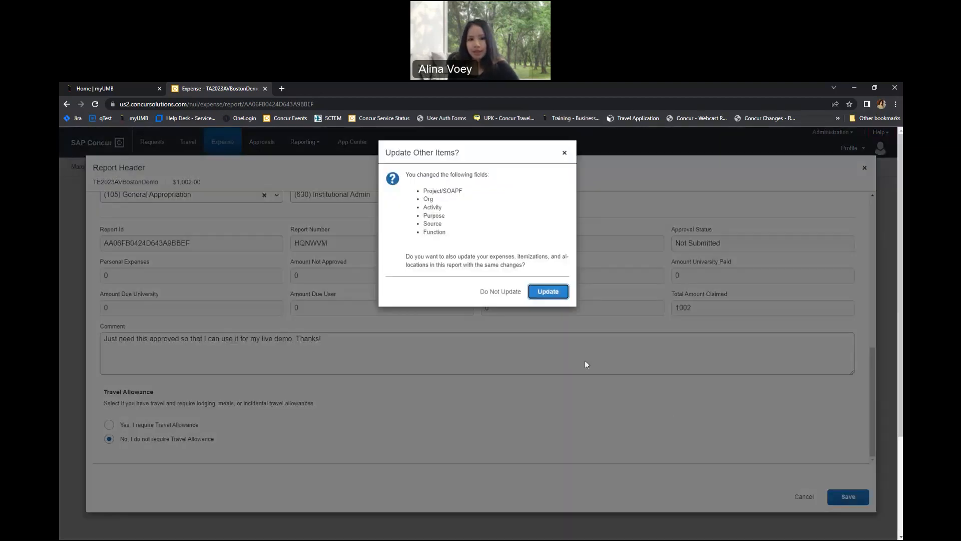
{"action": "left_click", "coordinate": [549, 292]}
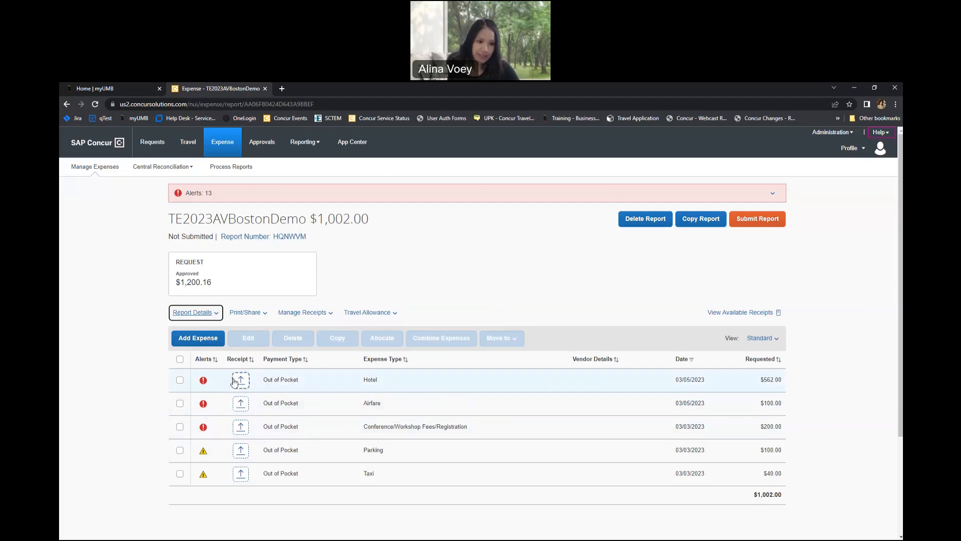
Delete the Taxi expense from the expense report.
{"action": "scroll", "coordinate": [281, 383], "scroll_direction": "down", "scroll_amount": 2}
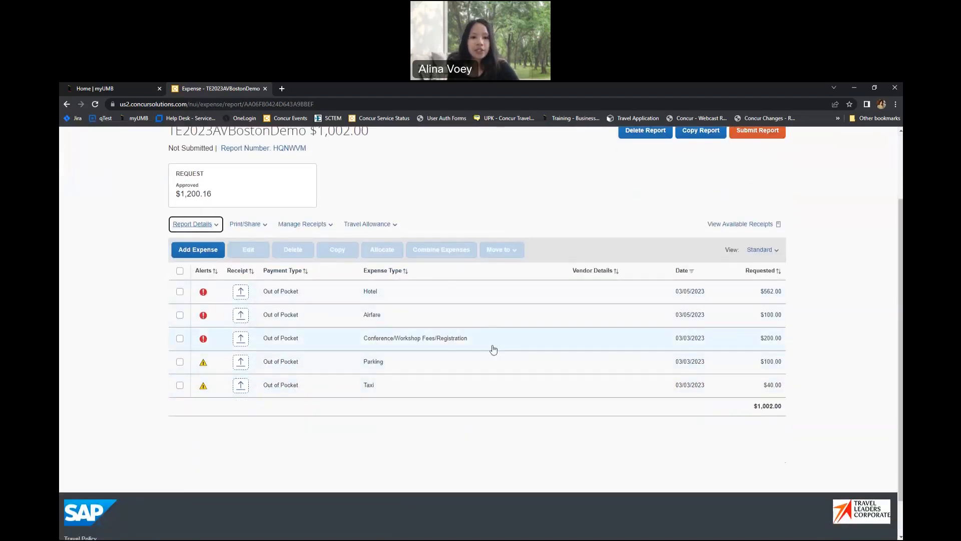
{"action": "scroll", "coordinate": [490, 398], "scroll_direction": "up", "scroll_amount": 2}
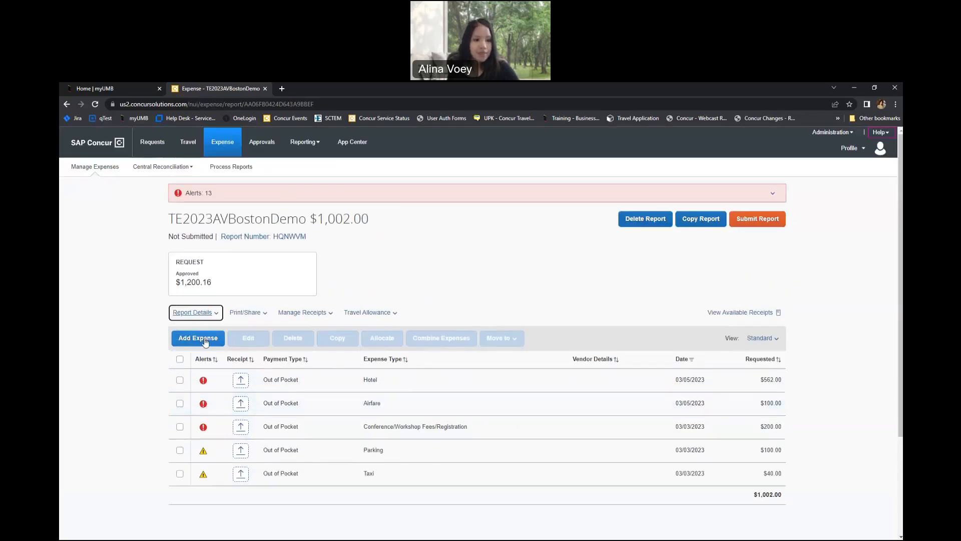
{"action": "scroll", "coordinate": [250, 333], "scroll_direction": "down", "scroll_amount": 1}
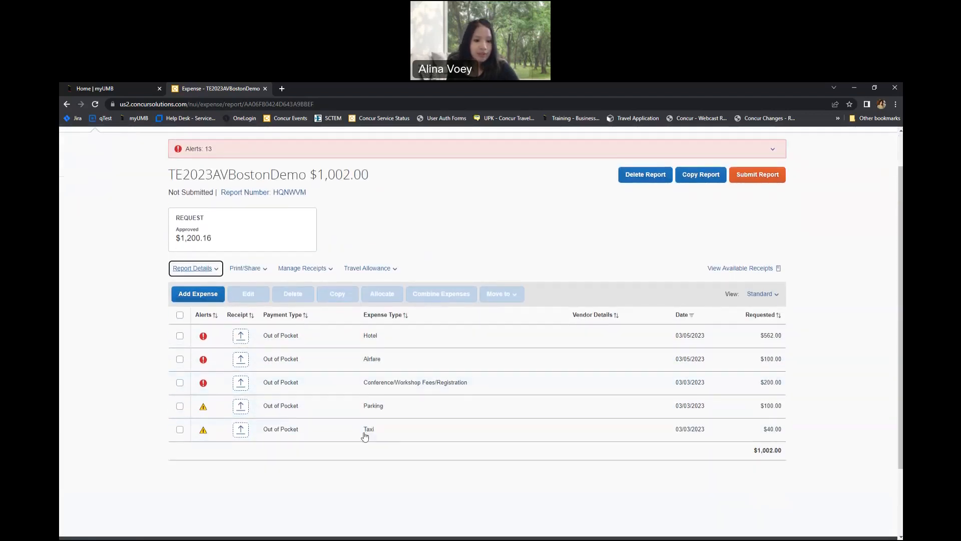
{"action": "left_click", "coordinate": [180, 430]}
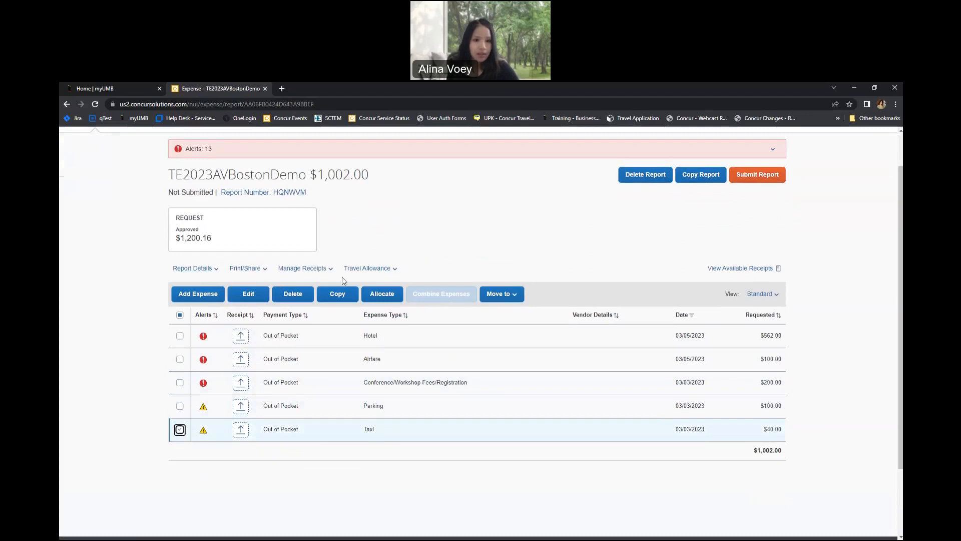
{"action": "left_click", "coordinate": [293, 294]}
{"action": "left_click", "coordinate": [551, 224]}
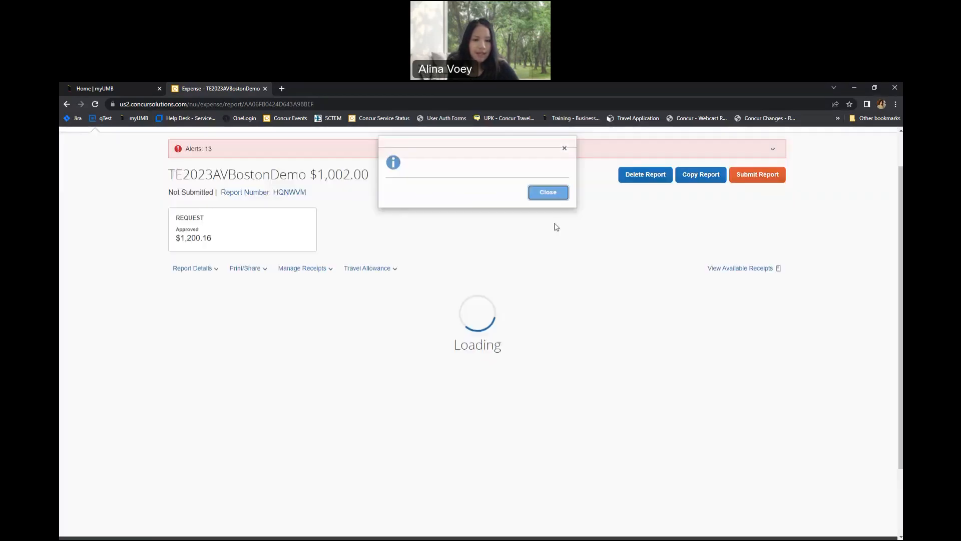